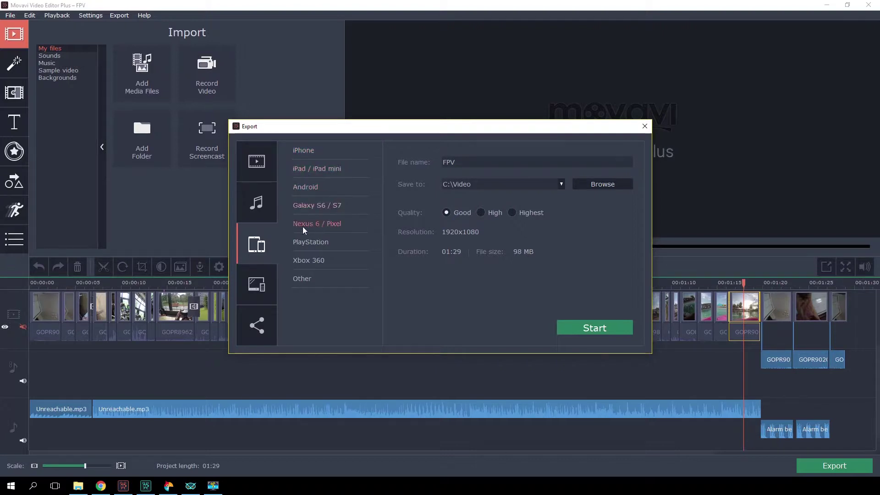
Step: Choose MP4 video file export, select the H.264 codec in the advanced settings, and open the resolution options
click(257, 162)
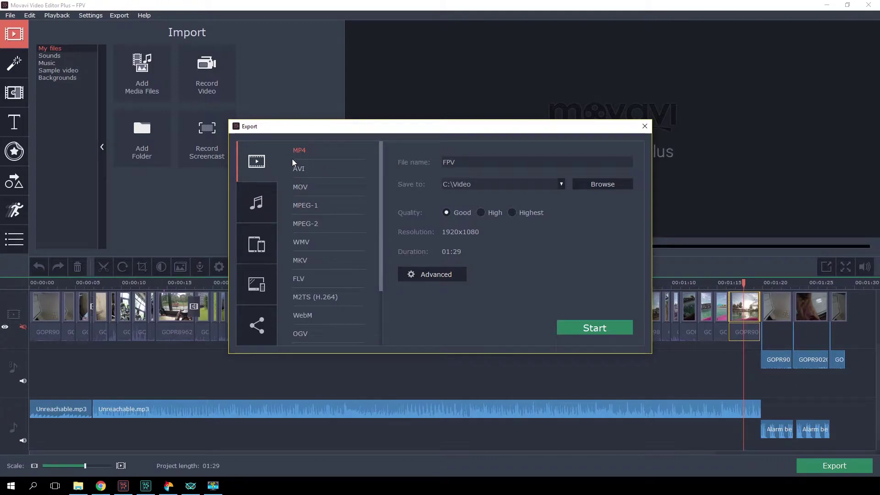
click(405, 273)
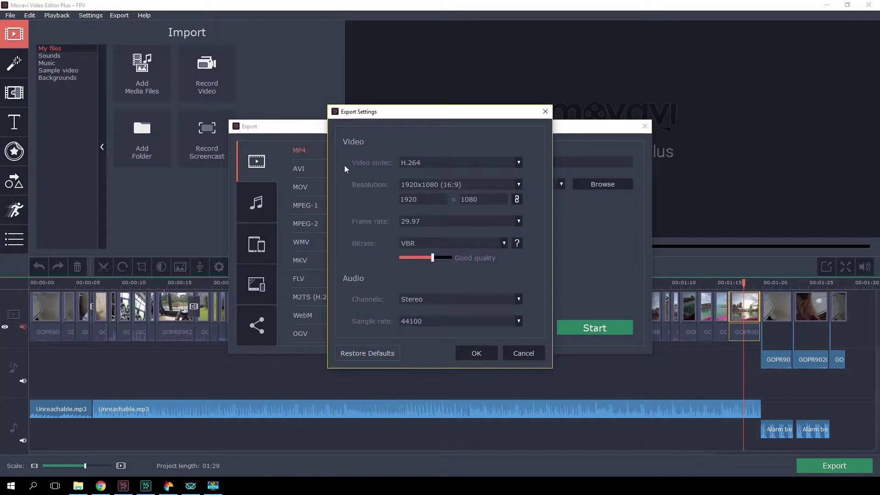
click(521, 164)
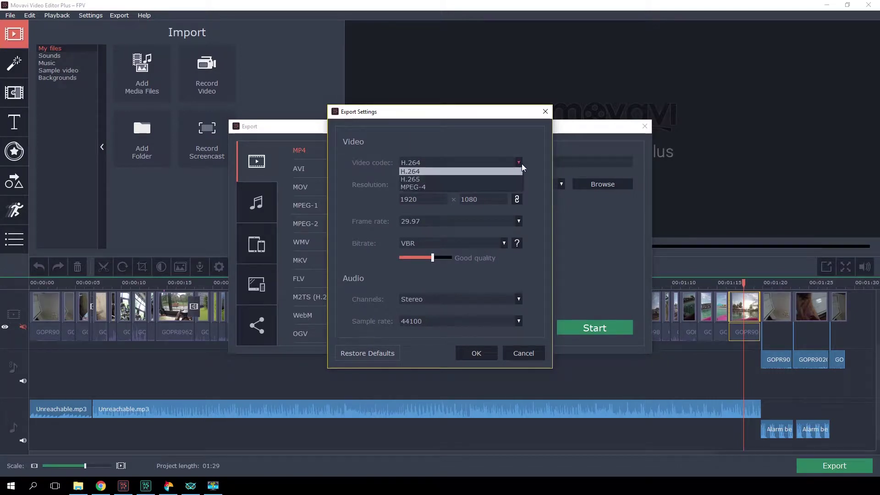
click(444, 172)
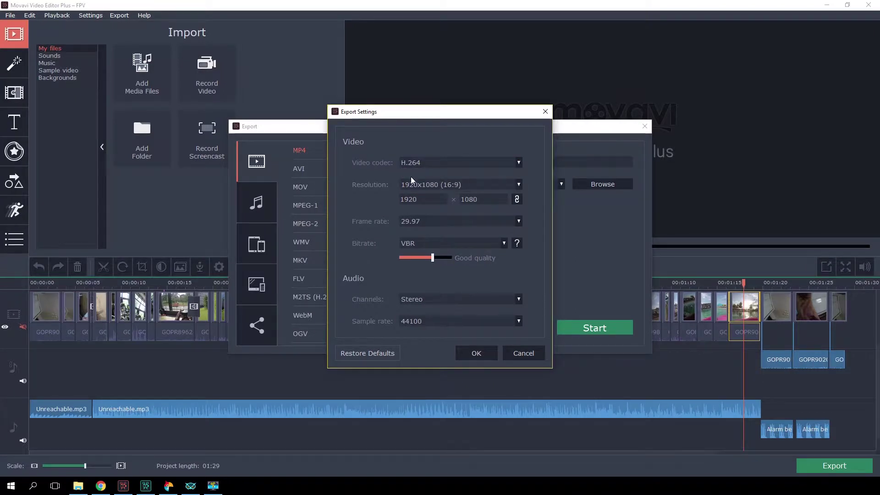
click(519, 185)
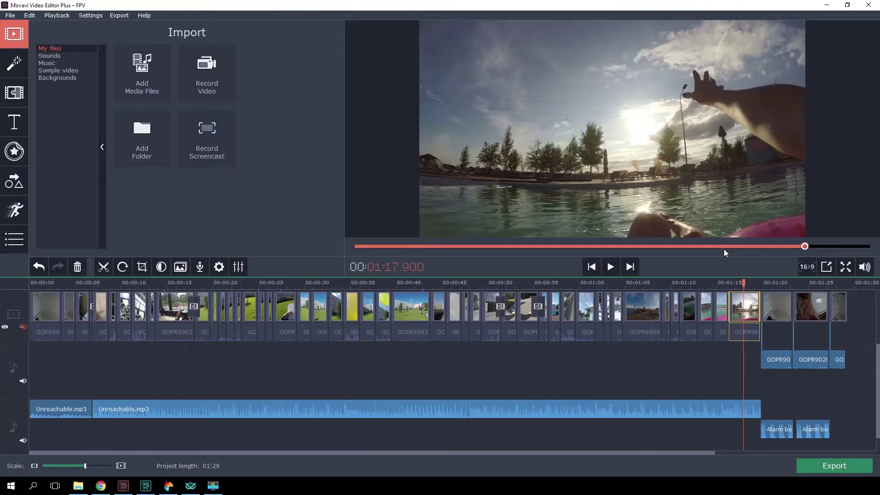
Step: Check the file information of the highlighted pool clip at the playhead on the timeline
right_click(742, 309)
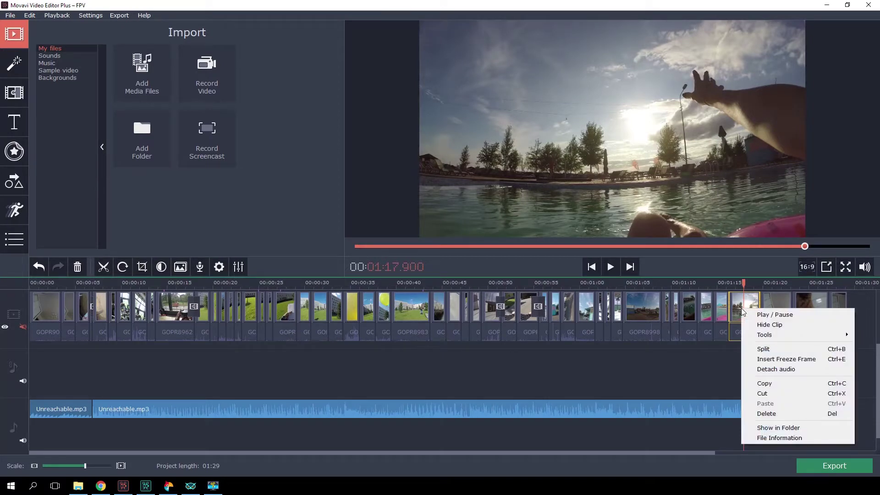
click(775, 438)
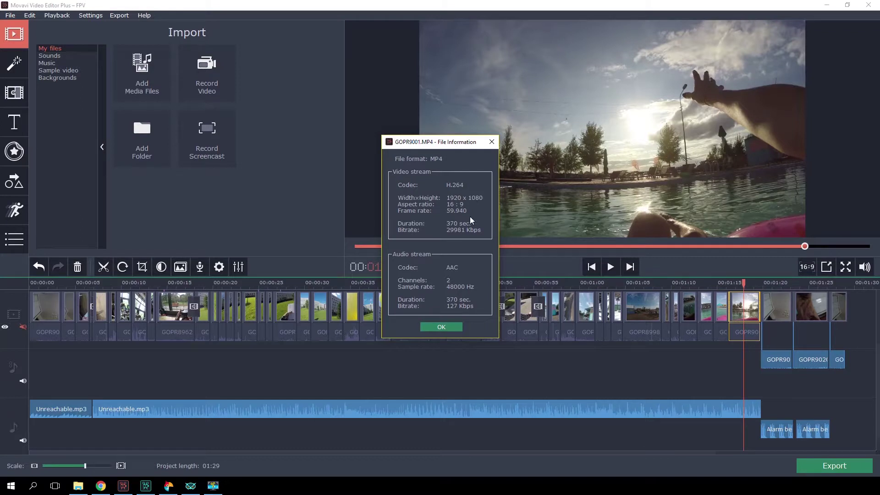
click(441, 327)
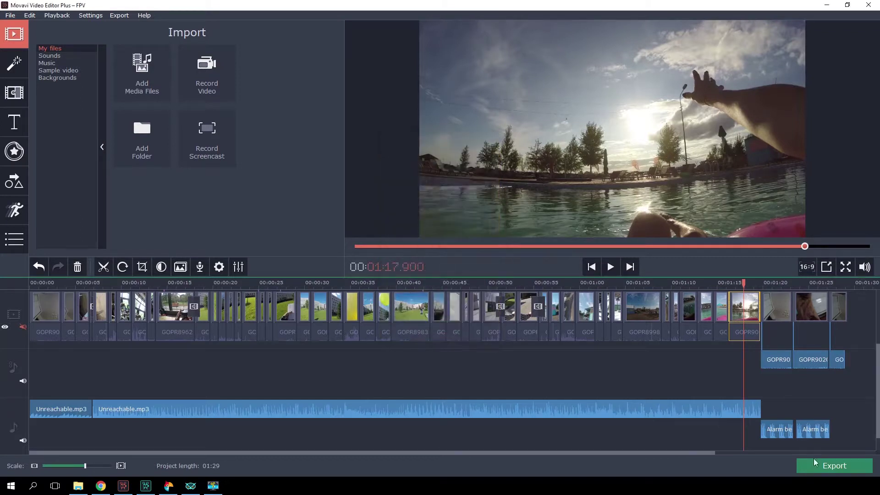
click(835, 466)
click(434, 279)
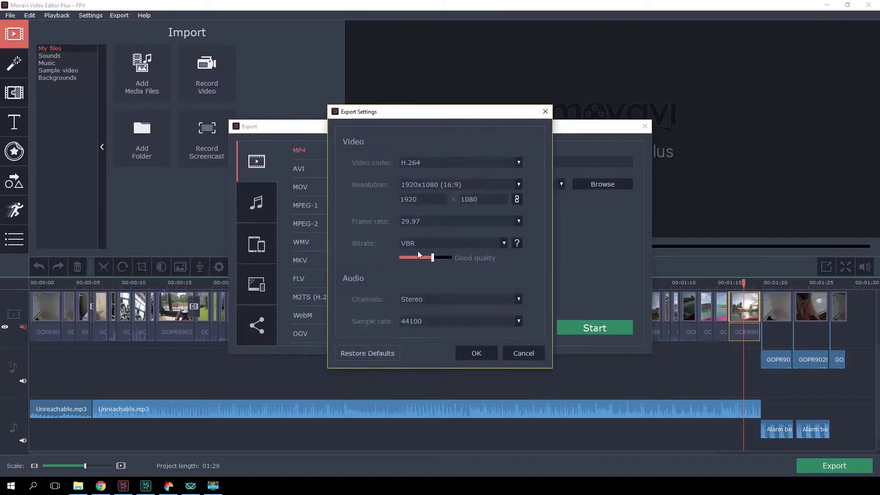
click(520, 222)
click(522, 221)
click(545, 112)
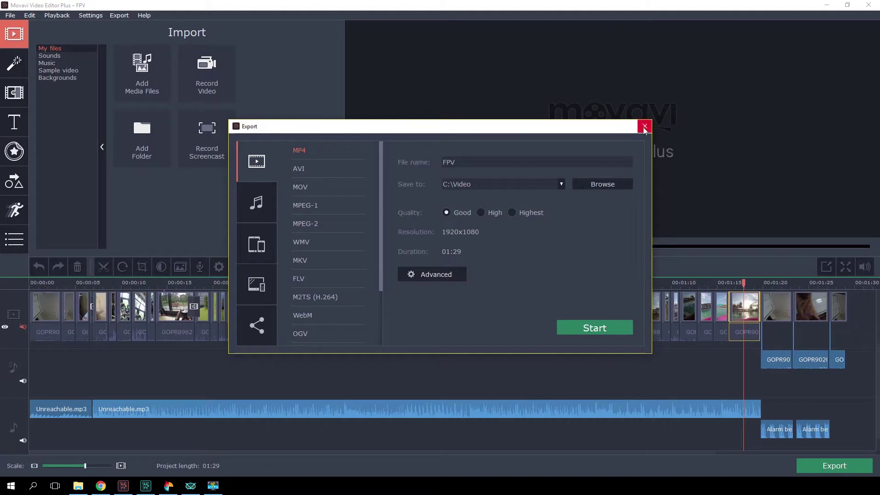
click(645, 126)
click(737, 284)
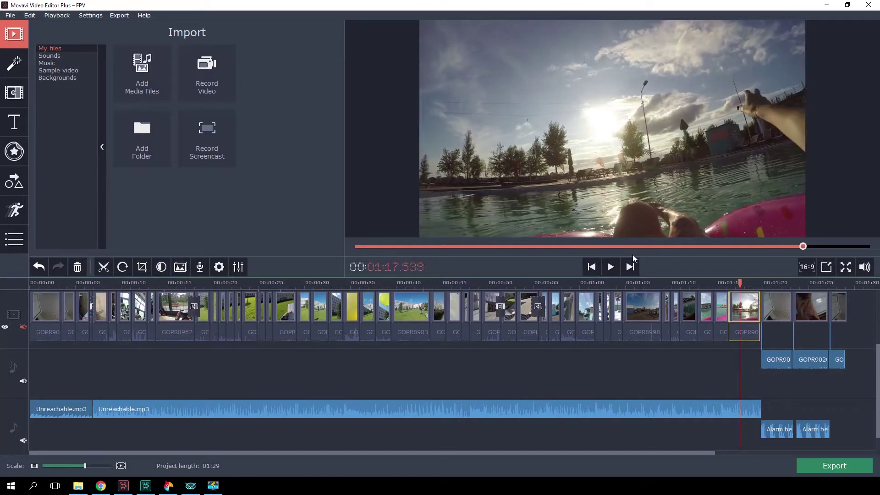
Step: Open the advanced MP4 export settings and browse the available frame rates
click(812, 465)
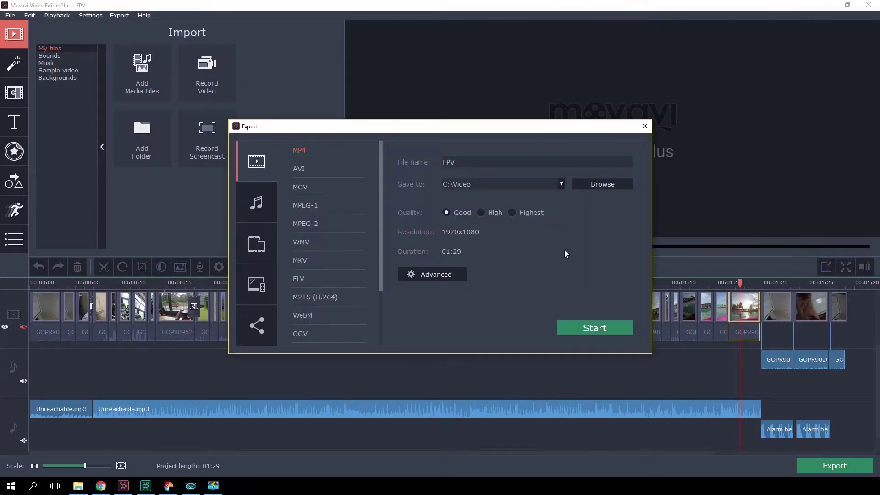
click(462, 273)
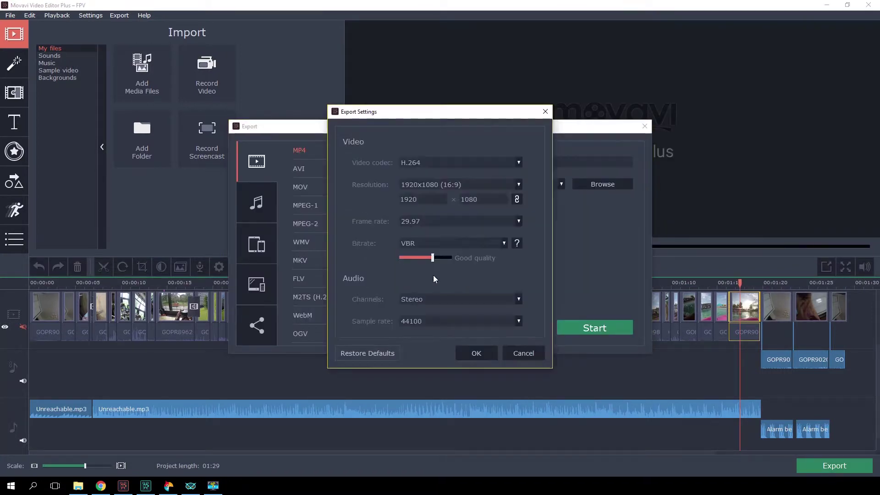
click(517, 221)
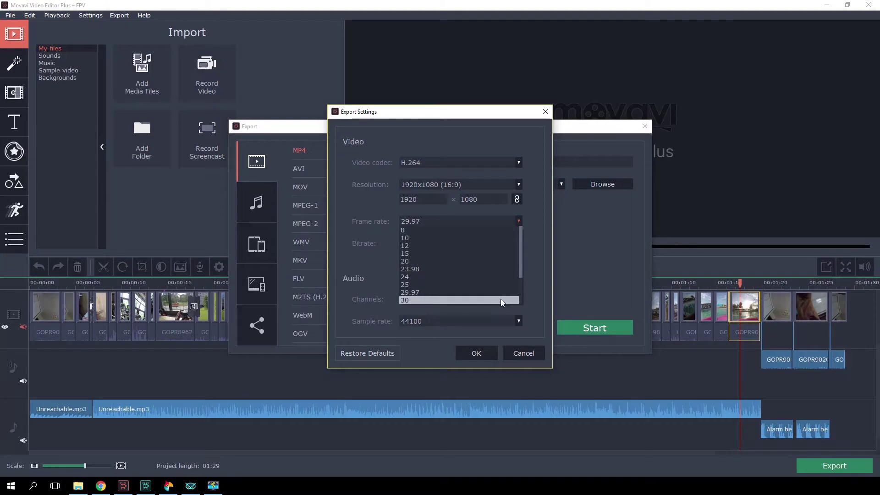
drag(519, 276, 518, 299)
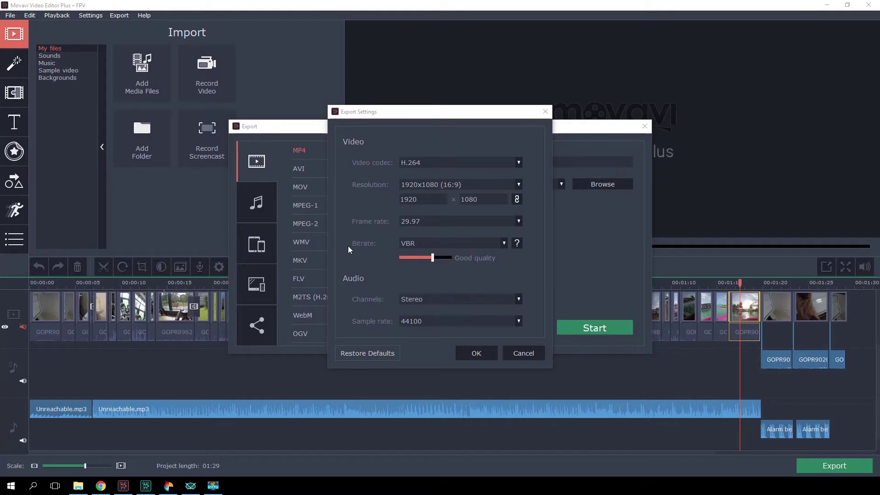
Step: Try the Auto and Custom bitrate modes for the MP4 video export
click(497, 240)
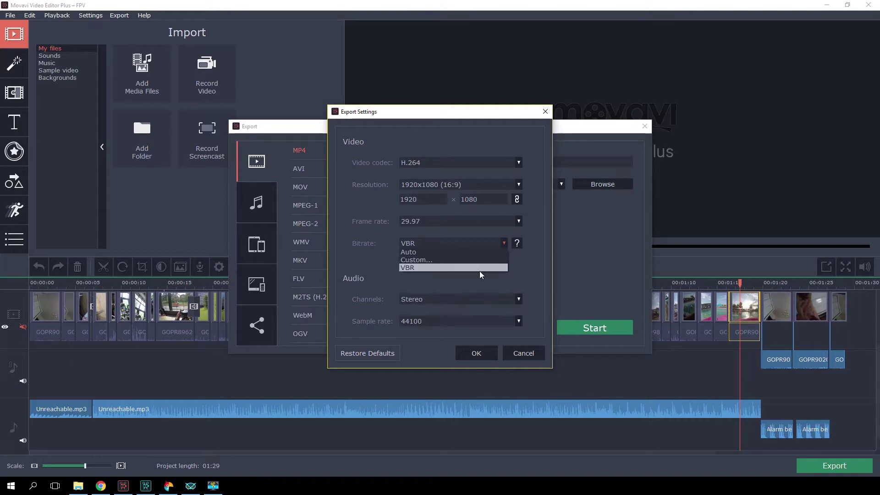
click(477, 253)
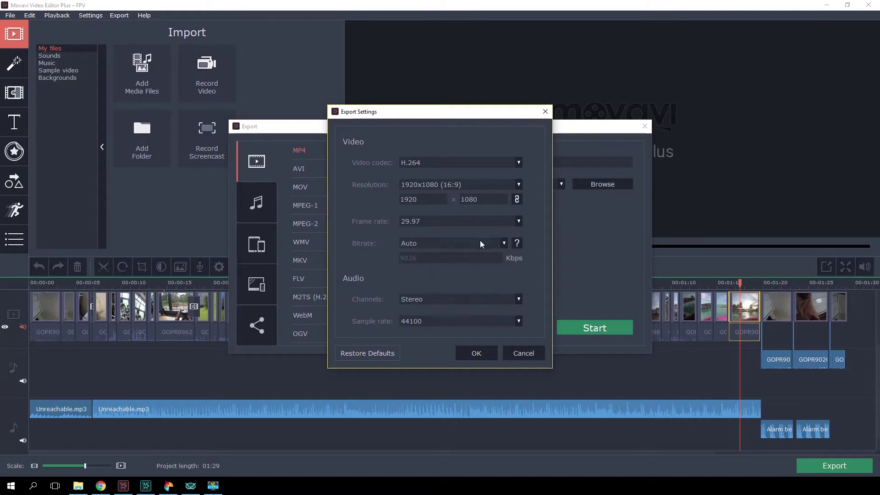
drag(466, 116, 321, 107)
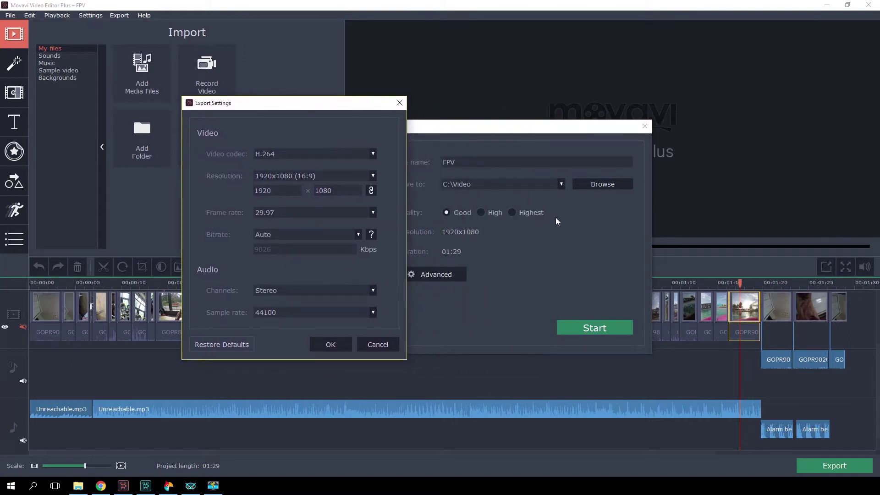
drag(329, 107, 505, 115)
click(526, 242)
click(516, 259)
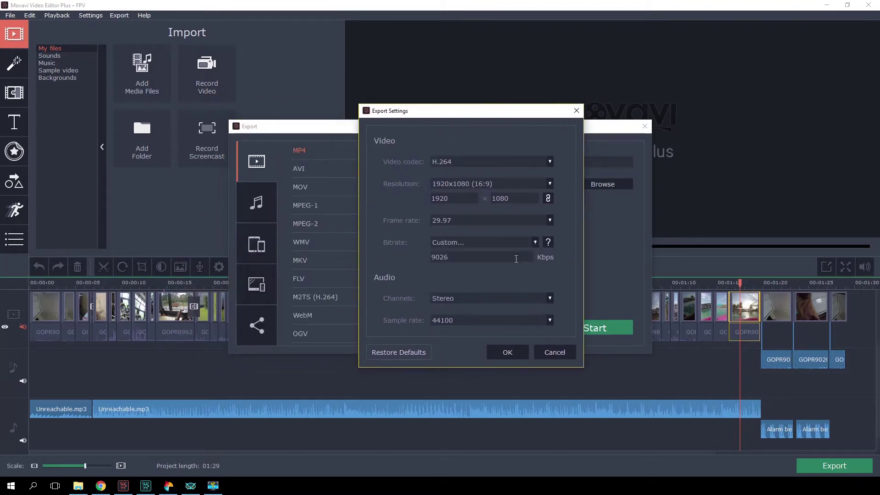
drag(471, 257, 419, 260)
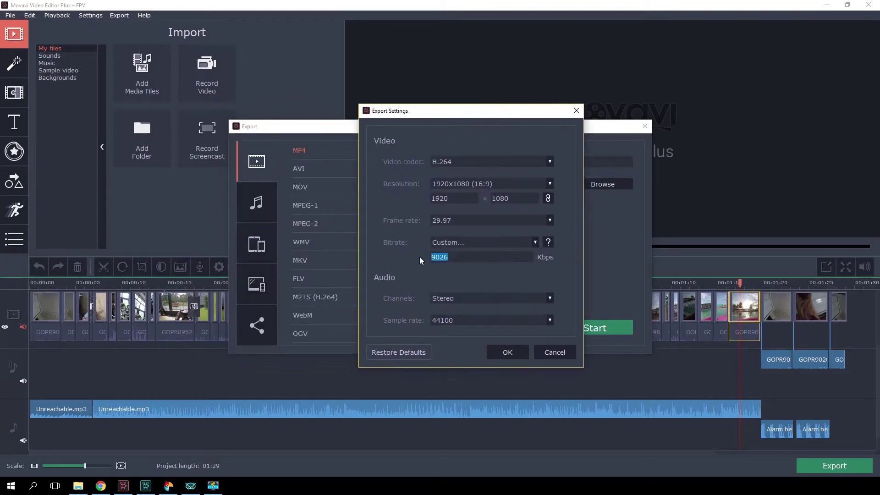
Step: Switch the bitrate mode to VBR and vary its quality level
click(538, 244)
click(519, 267)
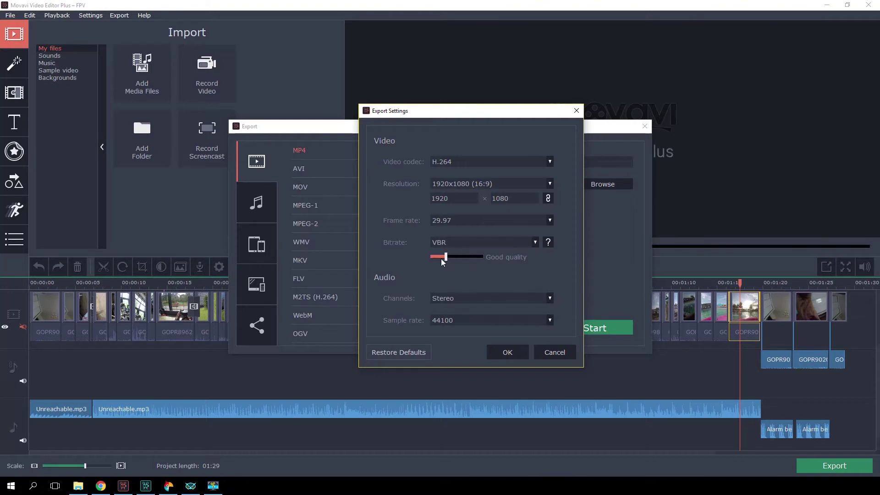
drag(430, 258, 472, 257)
Step: Set the video bitrate to a custom value of 15000 Kbps
click(536, 242)
click(515, 259)
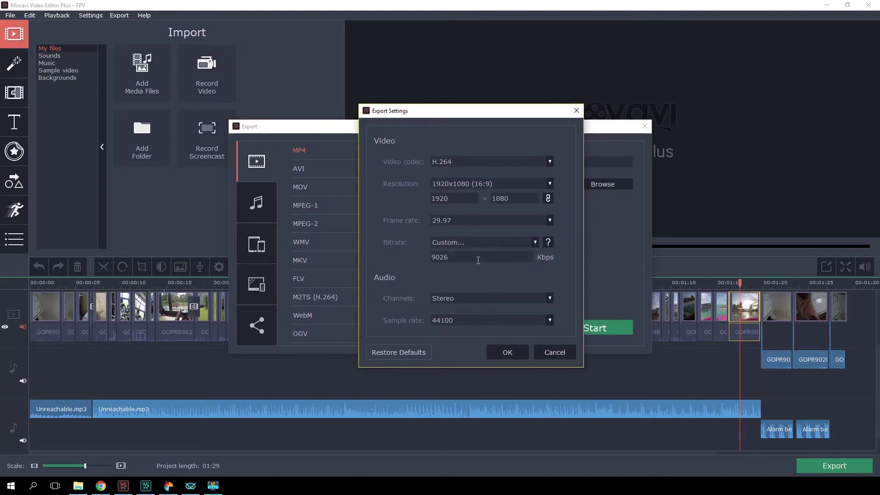
drag(478, 260, 405, 256)
text(15000)
Step: Set the audio channels to Stereo and the sample rate to 48000
click(476, 298)
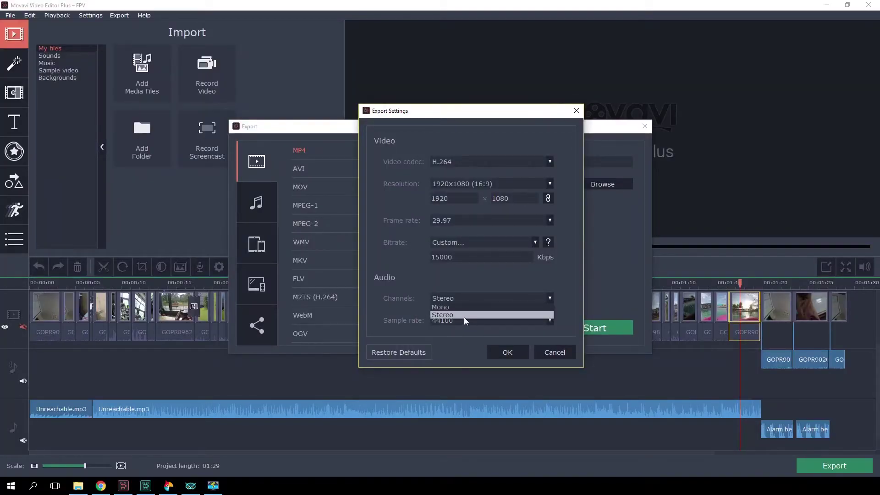
click(507, 314)
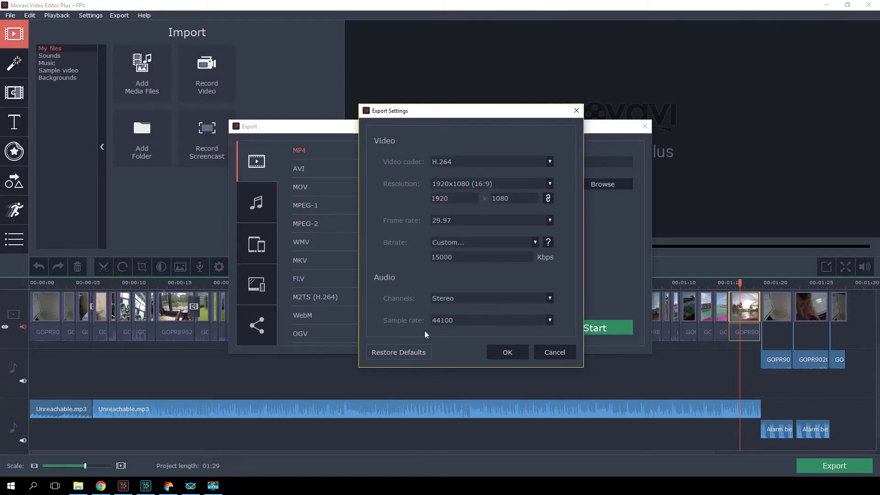
click(552, 321)
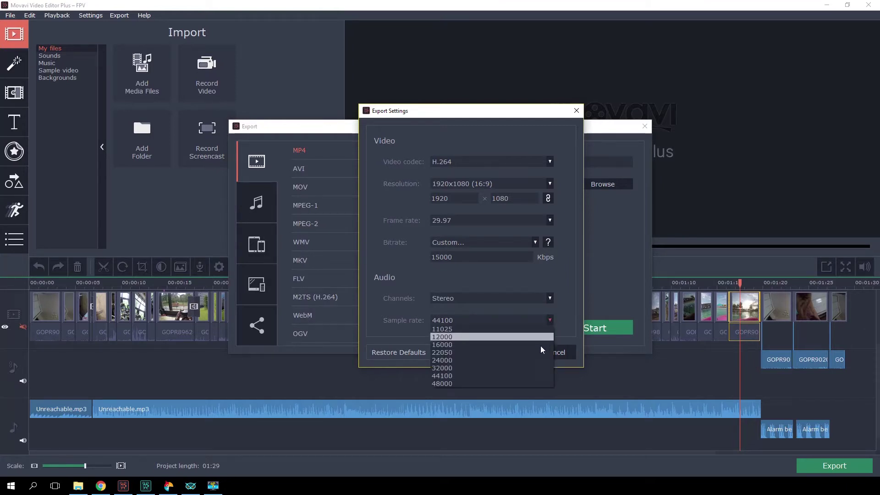
click(523, 384)
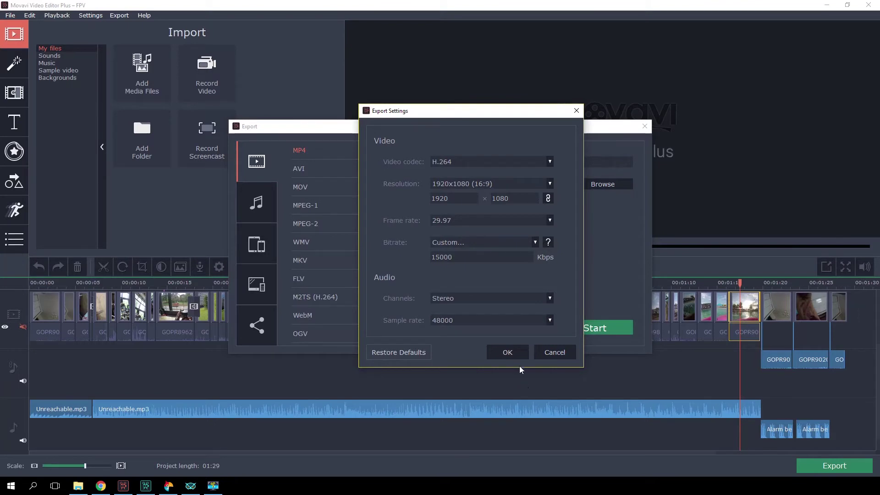
Step: Accept the export settings and start exporting the FPV project as MP4 to C:\Video
click(512, 353)
click(585, 328)
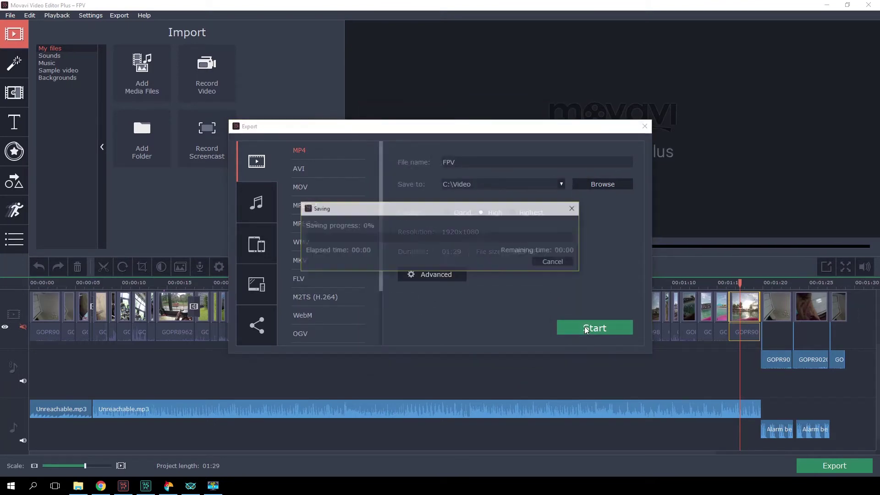